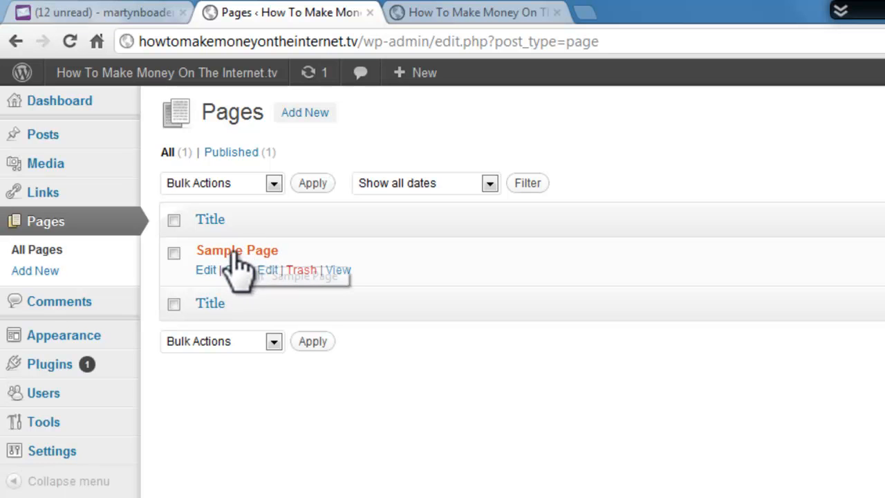
Open the Sample Page for editing.
{"action": "left_click", "coordinate": [206, 270]}
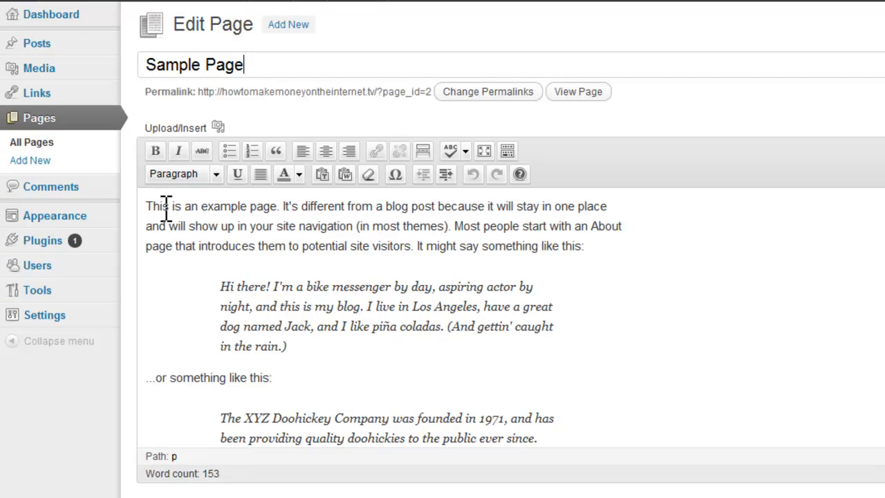
{"action": "left_click_drag", "start_coordinate": [147, 206], "coordinate": [585, 476]}
{"action": "right_click", "coordinate": [450, 325]}
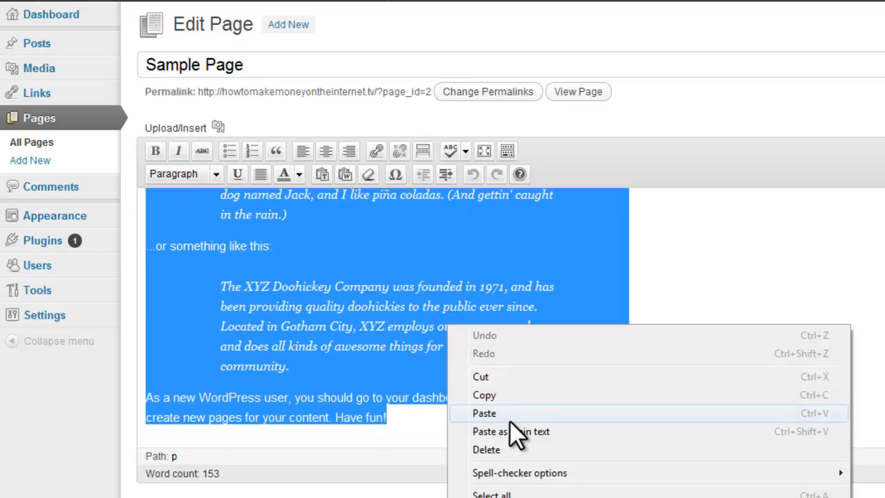
{"action": "left_click", "coordinate": [536, 286]}
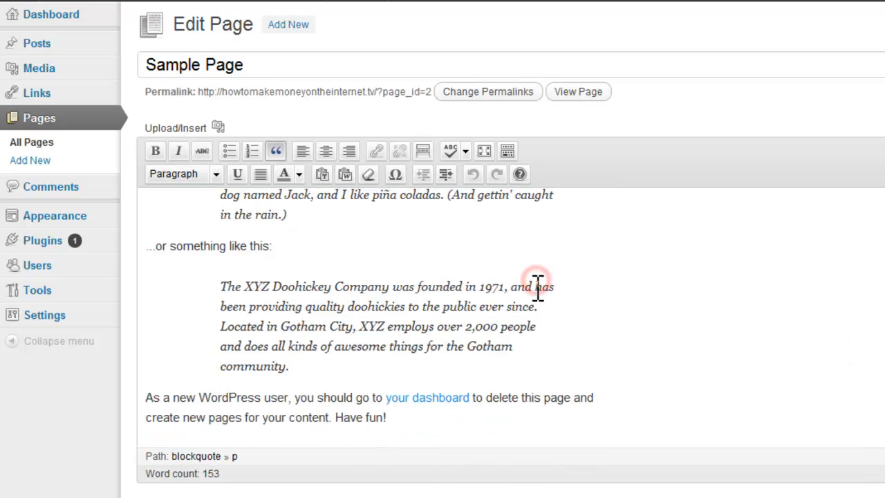
{"action": "scroll", "coordinate": [491, 277], "scroll_direction": "up", "scroll_amount": 2}
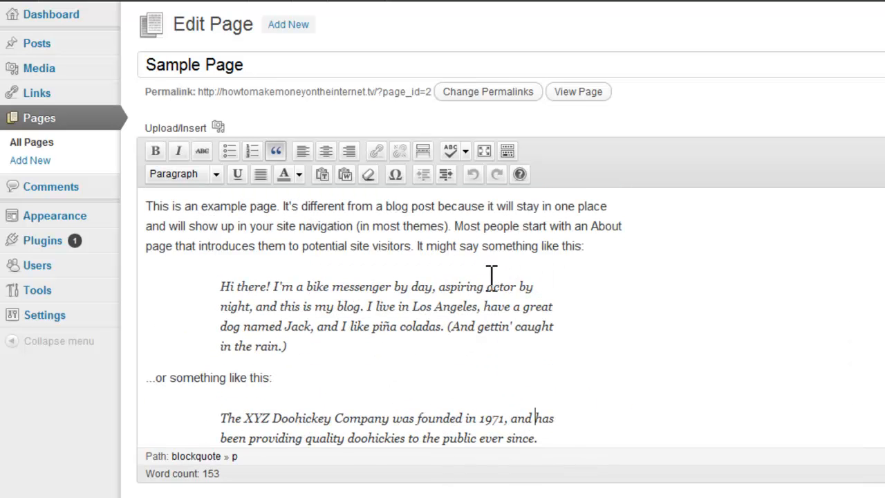
Delete all of the sample text from the page body.
{"action": "left_click", "coordinate": [150, 205]}
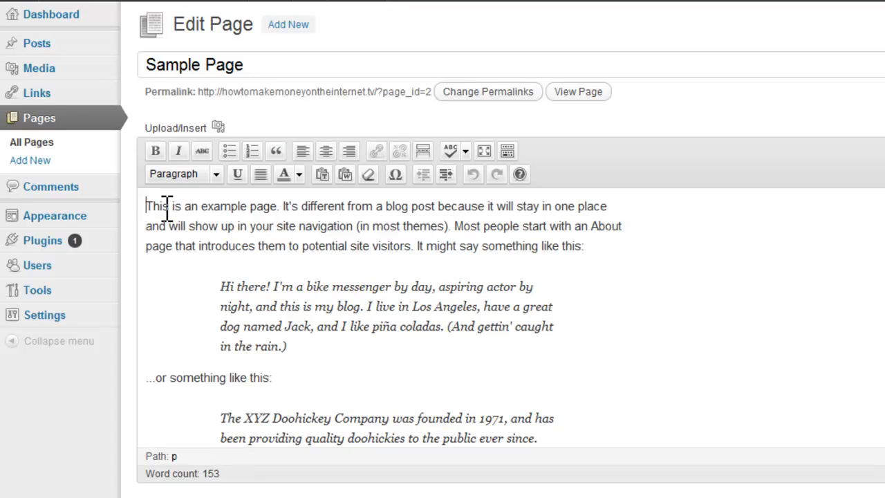
{"action": "key", "text": "ctrl+a"}
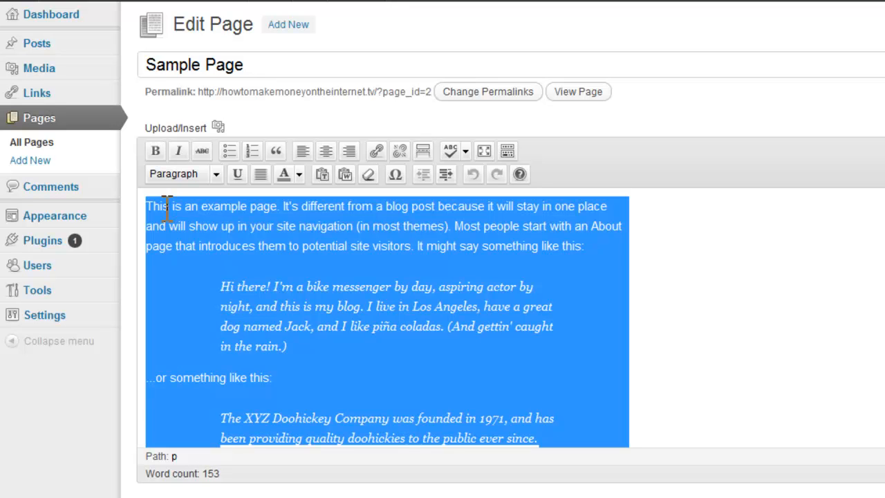
{"action": "key", "text": "Delete"}
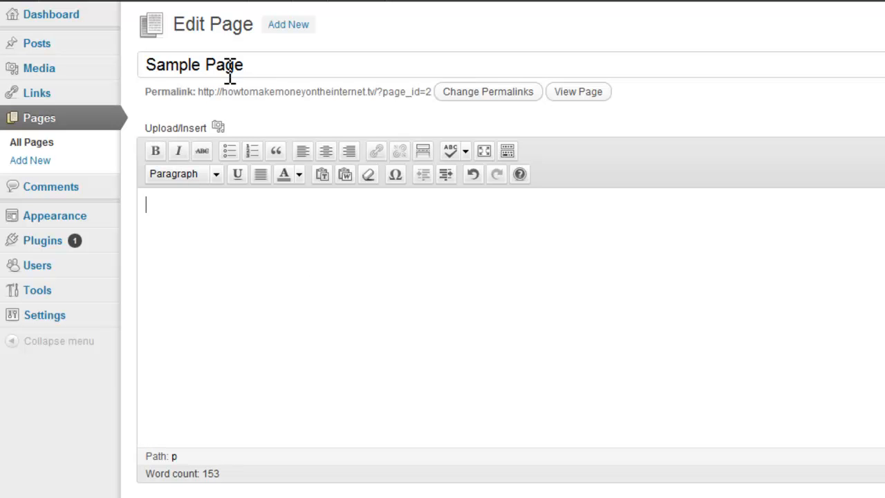
{"action": "left_click", "coordinate": [253, 64]}
{"action": "left_click_drag", "start_coordinate": [239, 65], "coordinate": [144, 55]}
{"action": "right_click", "coordinate": [170, 64]}
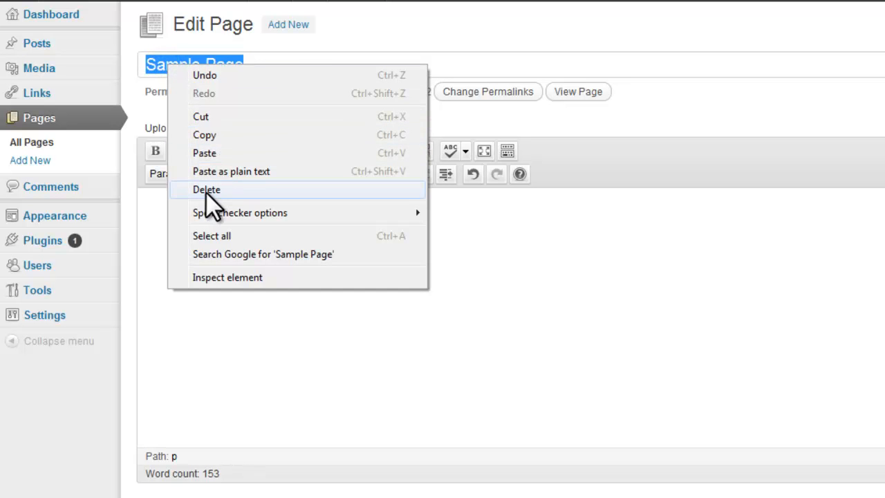
{"action": "left_click", "coordinate": [256, 64]}
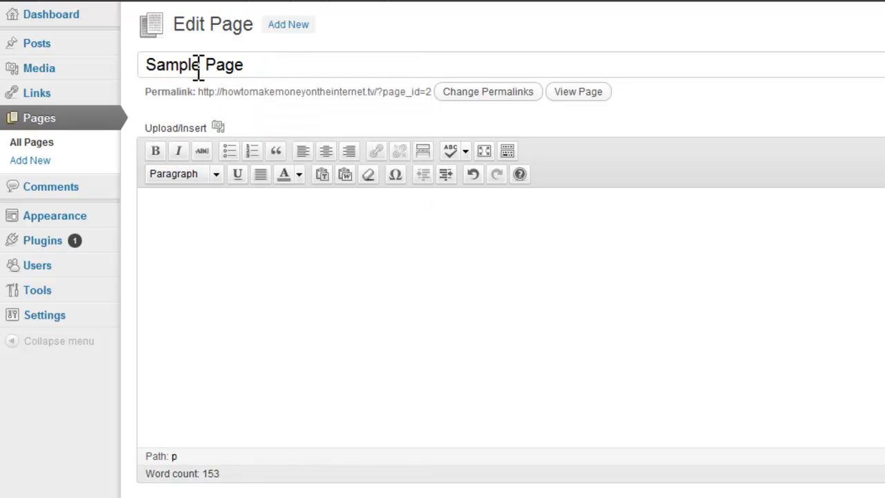
Replace the page title with "What Is The Number One Secret To Making Money On The Internet?".
{"action": "left_click", "coordinate": [146, 64]}
{"action": "key", "text": "ctrl+a"}
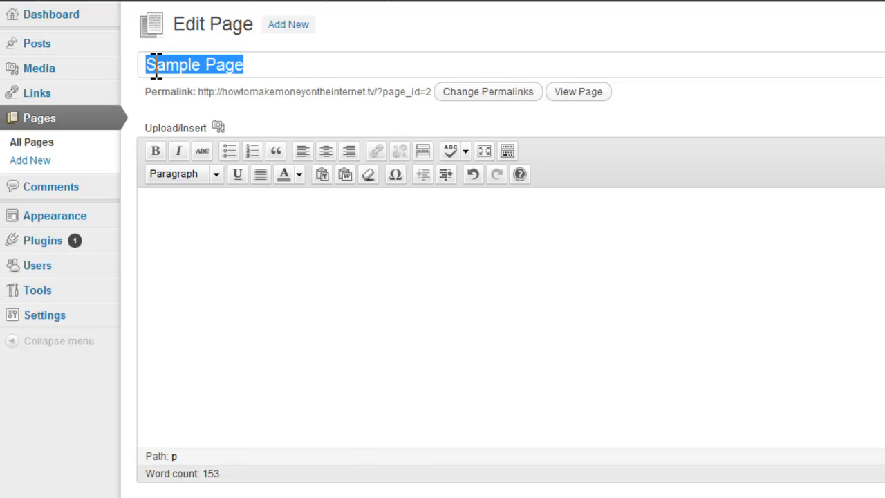
{"action": "key", "text": "BackSpace"}
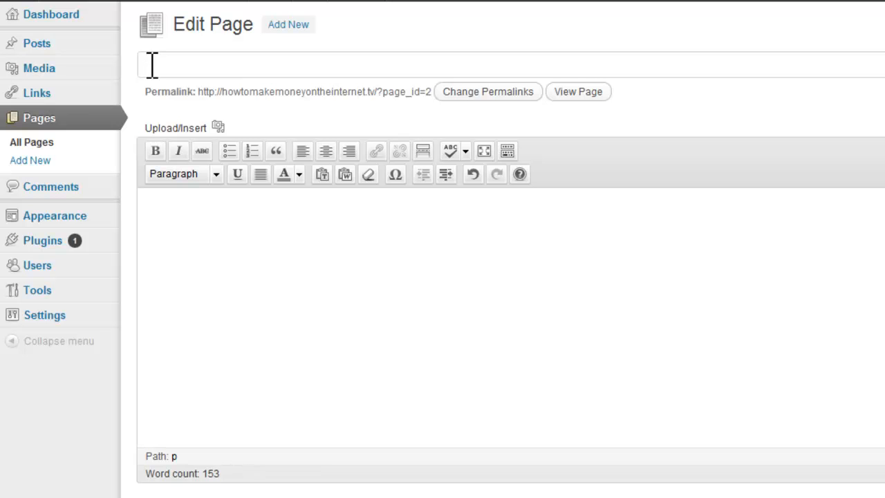
{"action": "type", "text": "What Is The Nu"}
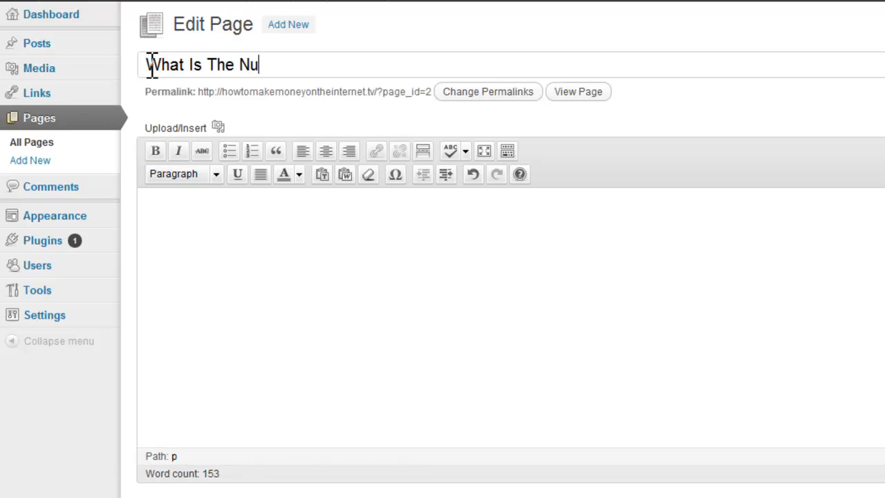
{"action": "type", "text": "mber One "}
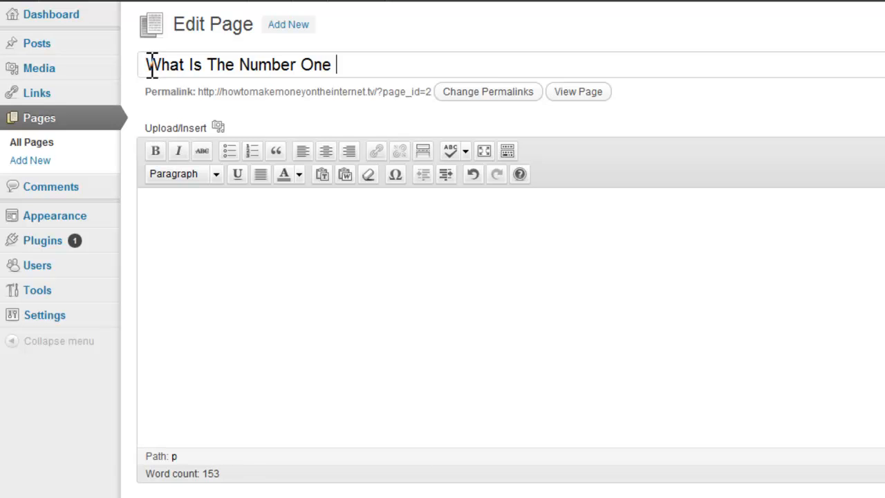
{"action": "type", "text": "Secret To "}
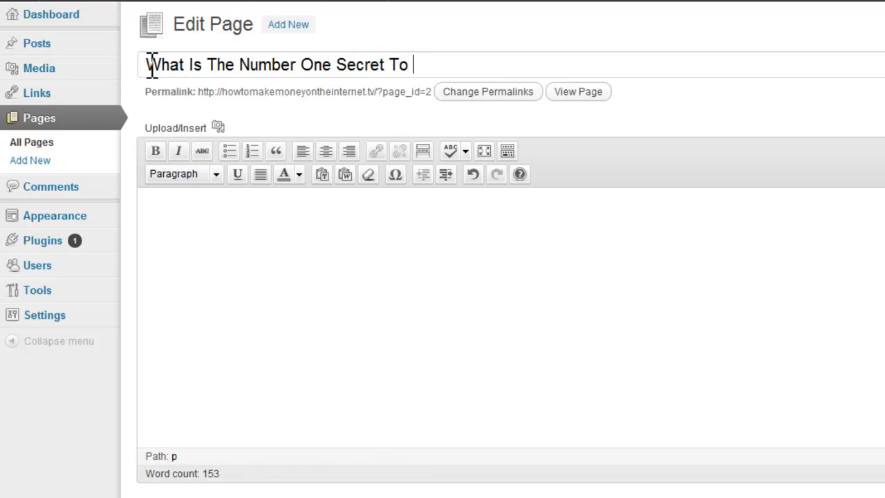
{"action": "type", "text": "Making Mon"}
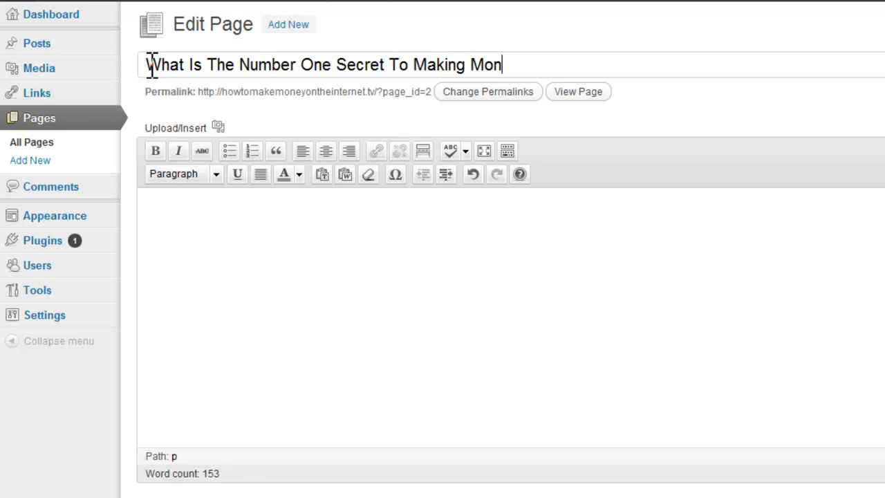
{"action": "type", "text": "ey On The Inter"}
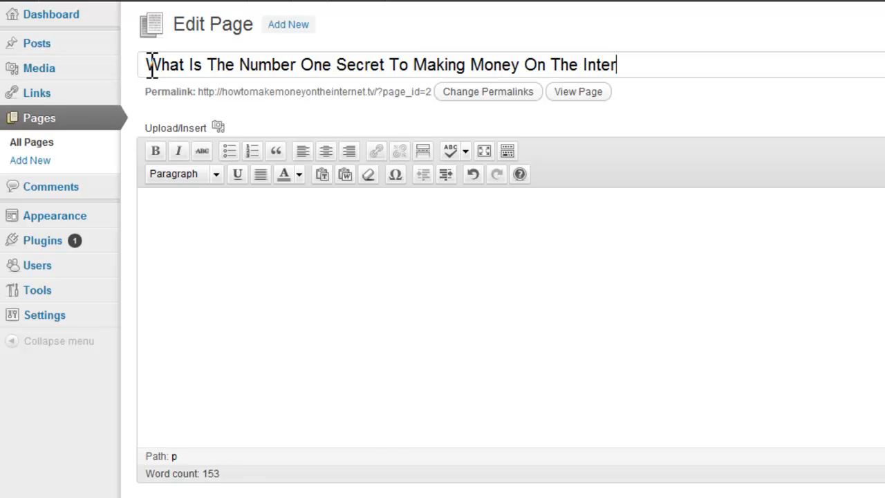
{"action": "type", "text": "net?"}
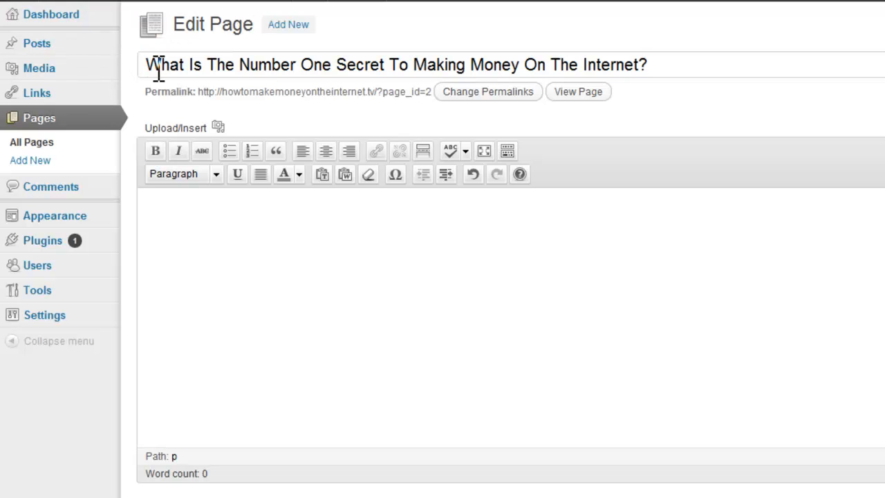
Paste the copied text starting "Why do some people make millions online every year" into the empty page body.
{"action": "left_click", "coordinate": [160, 200]}
{"action": "key", "text": "ctrl+v"}
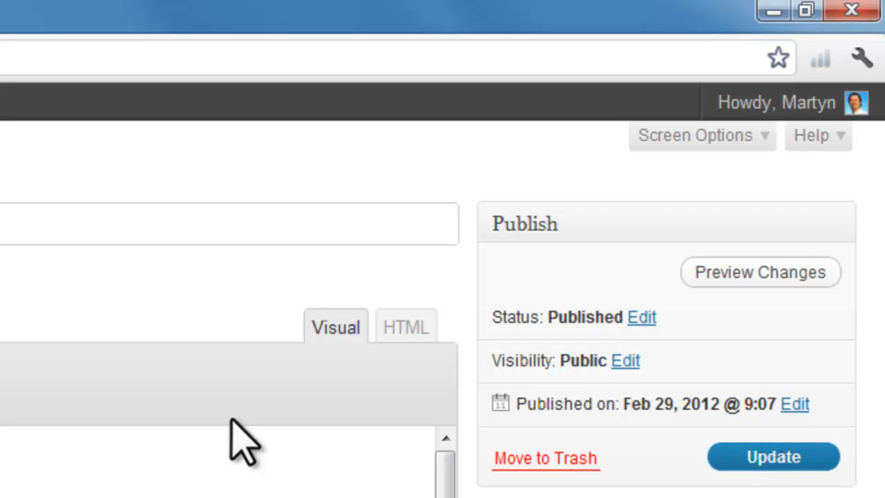
Preview the page changes, look over the new title and body text, and close the preview.
{"action": "left_click", "coordinate": [751, 275]}
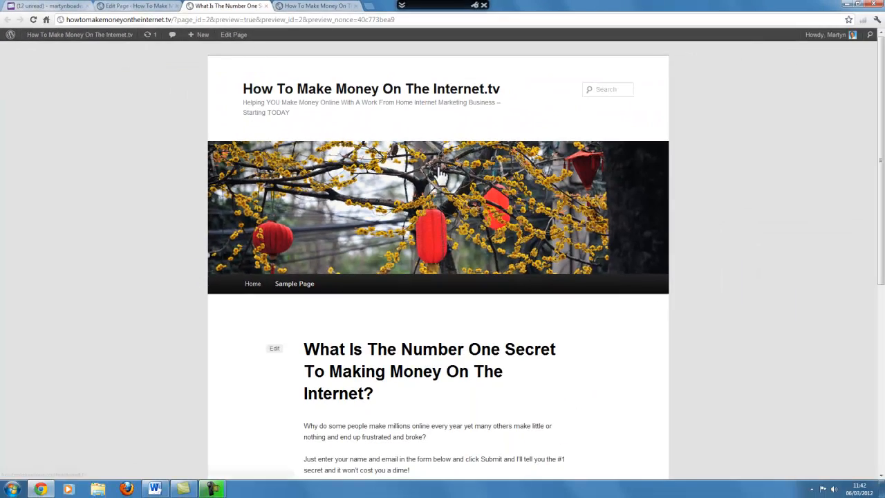
{"action": "scroll", "coordinate": [438, 174], "scroll_direction": "down", "scroll_amount": 3}
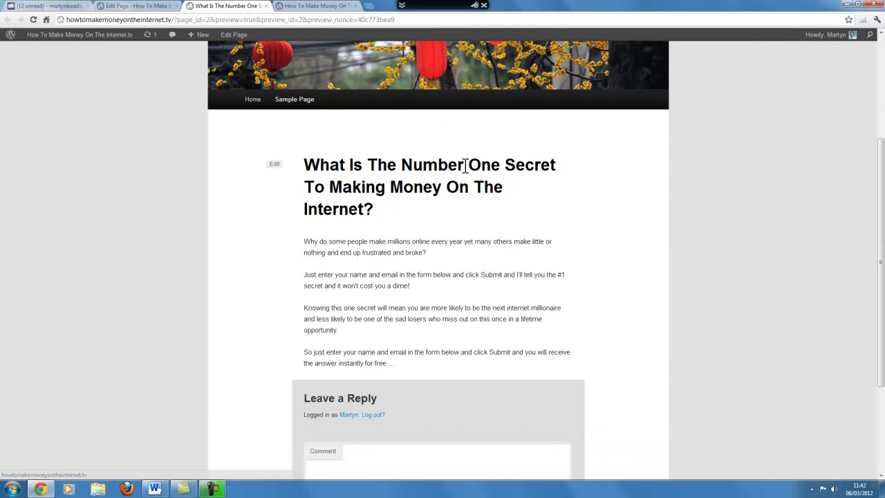
{"action": "scroll", "coordinate": [574, 213], "scroll_direction": "up", "scroll_amount": 3}
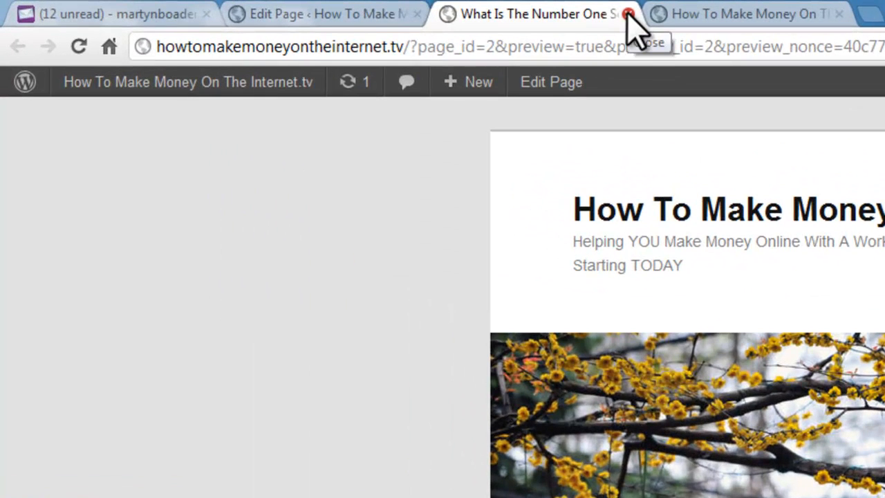
{"action": "left_click", "coordinate": [628, 14]}
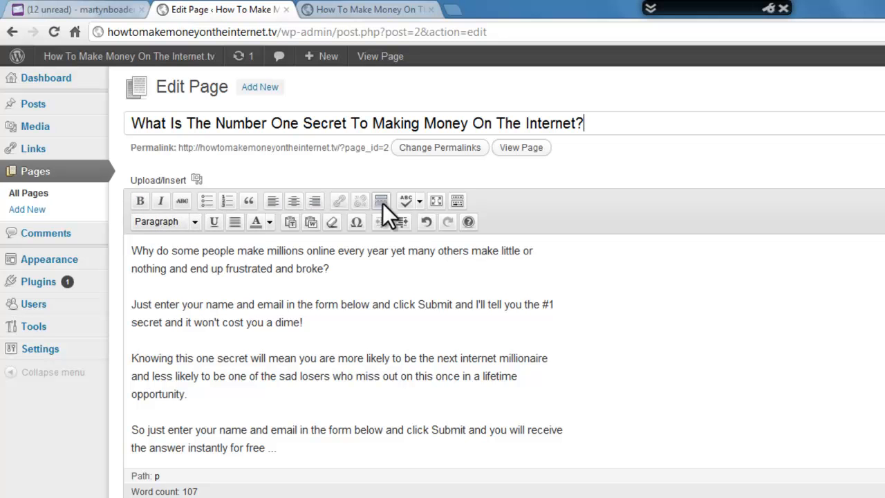
Hide the editor's Kitchen Sink formatting row and show it again.
{"action": "left_click", "coordinate": [459, 202]}
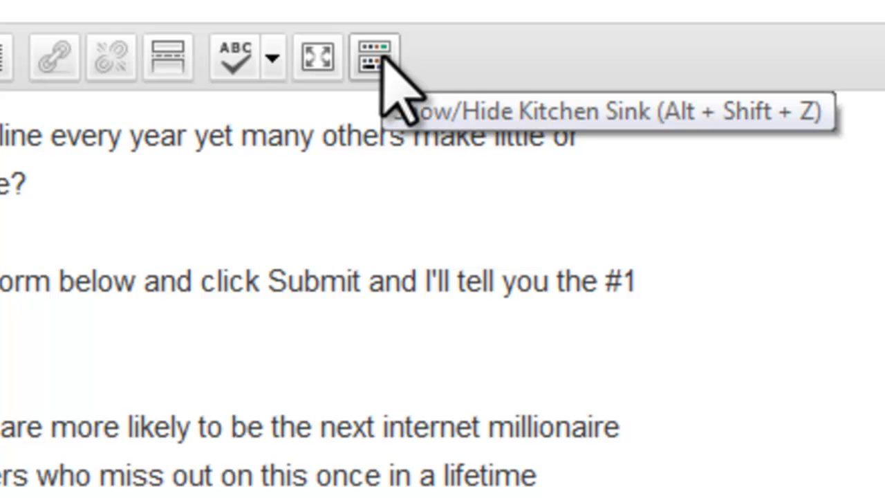
{"action": "left_click", "coordinate": [379, 58]}
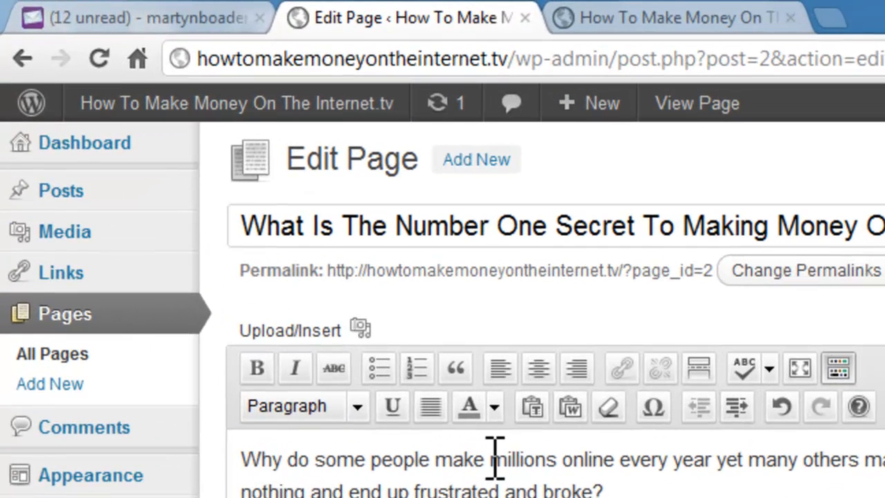
Change "millions" to "MILLIONS" in the first paragraph and make "it won't cost you a dime!" bold in the second.
{"action": "left_click_drag", "start_coordinate": [493, 456], "coordinate": [562, 460]}
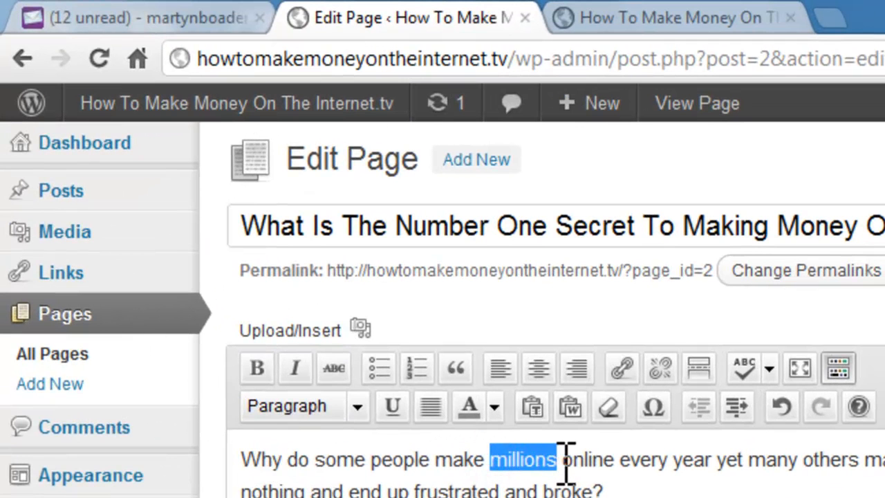
{"action": "type", "text": "MILLIONS"}
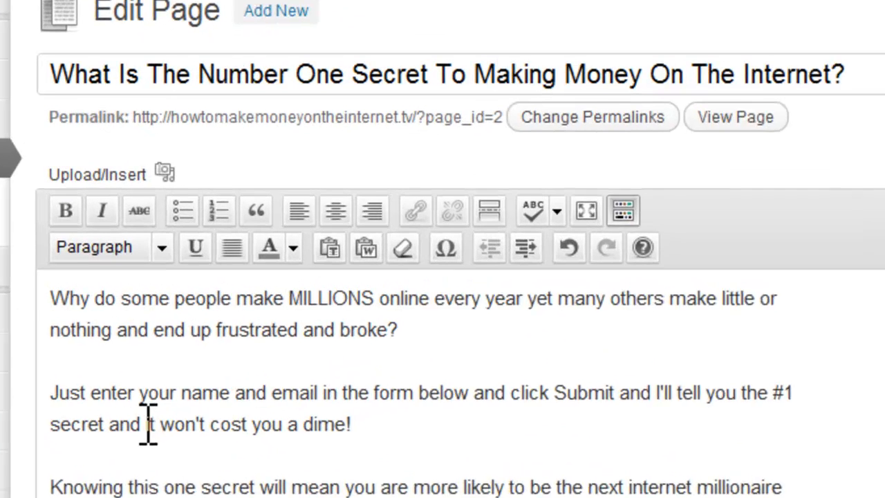
{"action": "left_click_drag", "start_coordinate": [185, 320], "coordinate": [231, 320]}
{"action": "left_click_drag", "start_coordinate": [230, 442], "coordinate": [366, 441]}
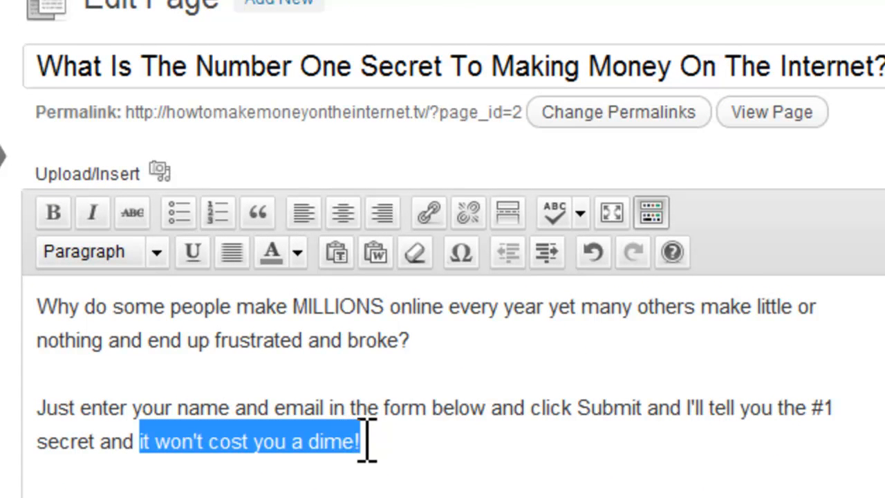
{"action": "left_click", "coordinate": [56, 215]}
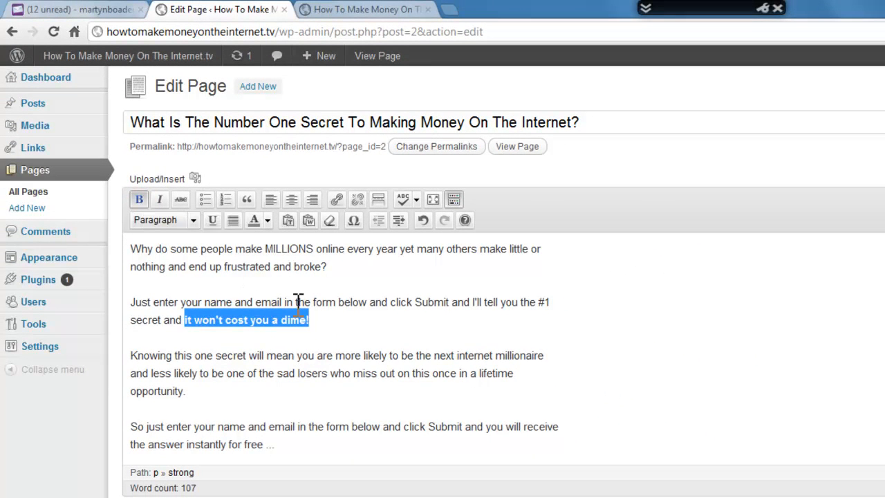
{"action": "left_click", "coordinate": [326, 321]}
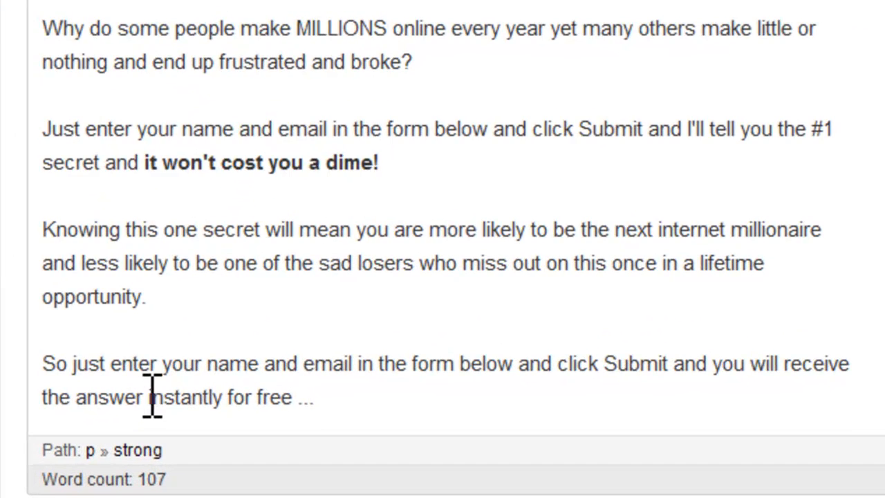
Replace "instantly" with "INSTANTLY" and "free" with "FREE" in the last paragraph.
{"action": "left_click_drag", "start_coordinate": [187, 445], "coordinate": [222, 445]}
{"action": "left_click_drag", "start_coordinate": [216, 397], "coordinate": [230, 398]}
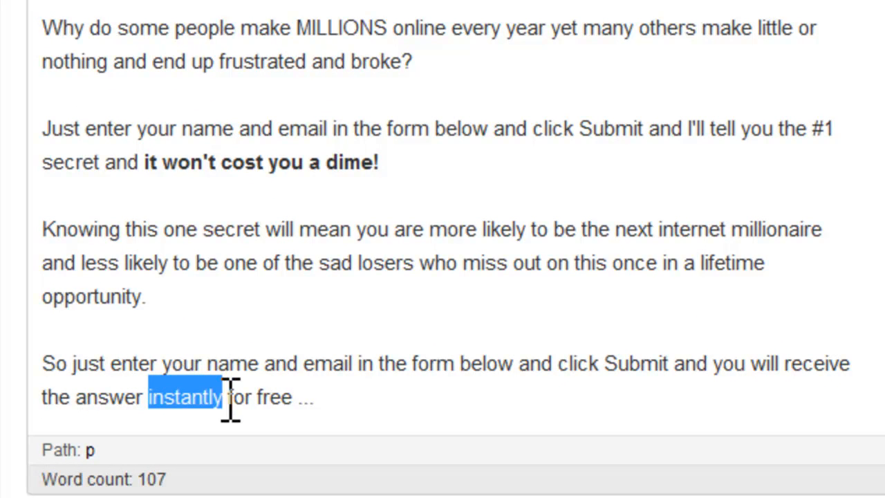
{"action": "type", "text": "INSTANT"}
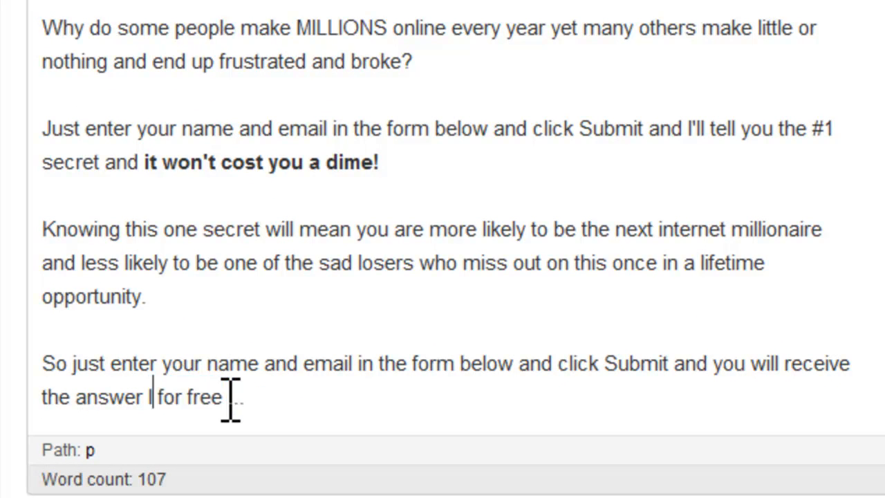
{"action": "type", "text": "LY"}
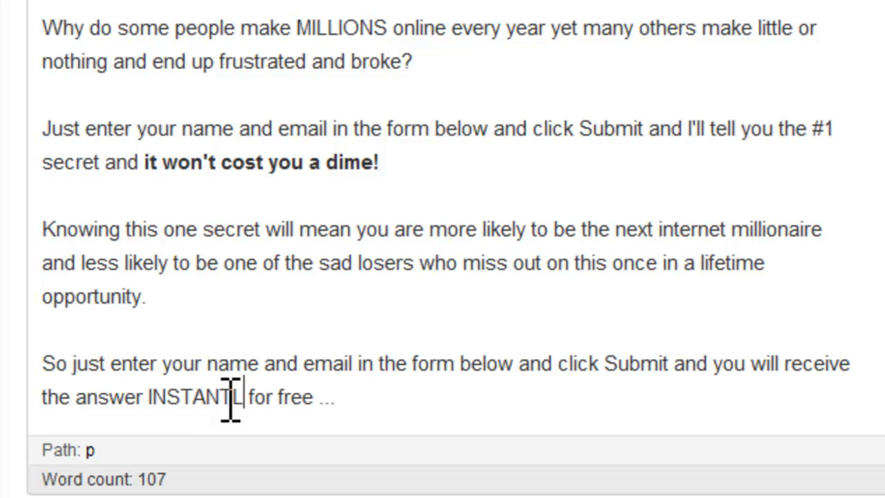
{"action": "double_click", "coordinate": [297, 397]}
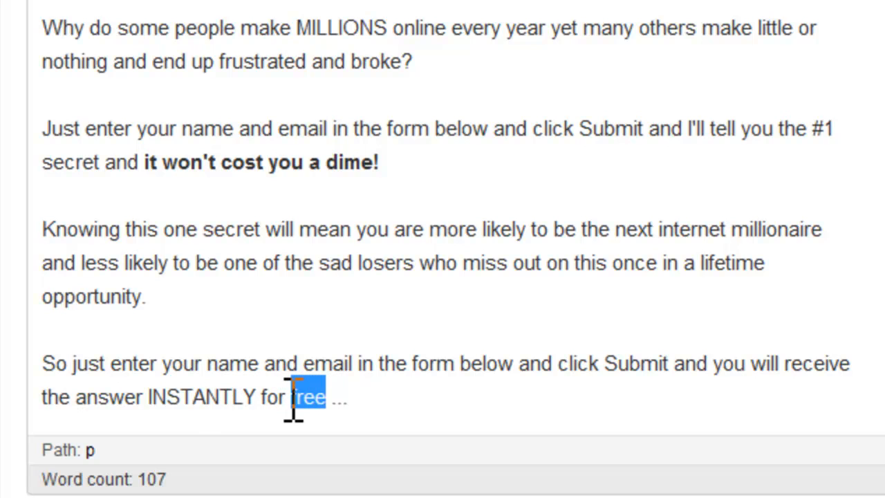
{"action": "type", "text": "FREE"}
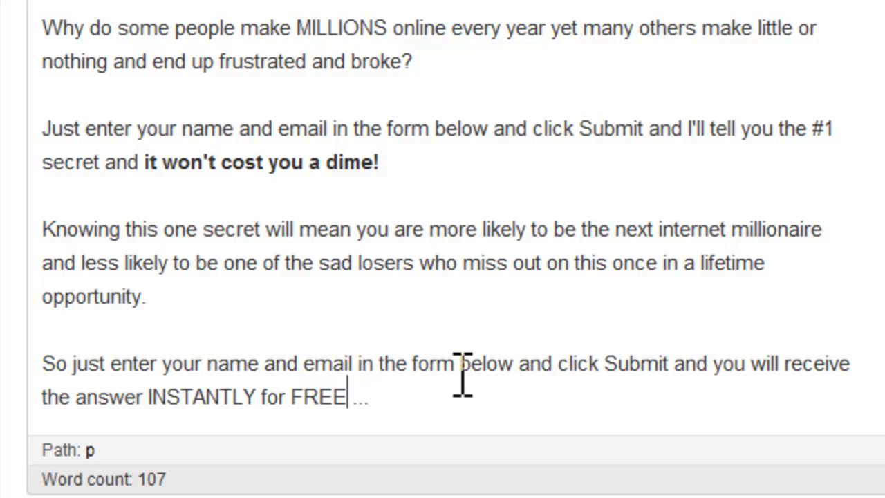
Make the word "INSTANTLY" in the last paragraph bold and colour it red.
{"action": "left_click", "coordinate": [151, 396]}
{"action": "left_click_drag", "start_coordinate": [155, 397], "coordinate": [256, 396]}
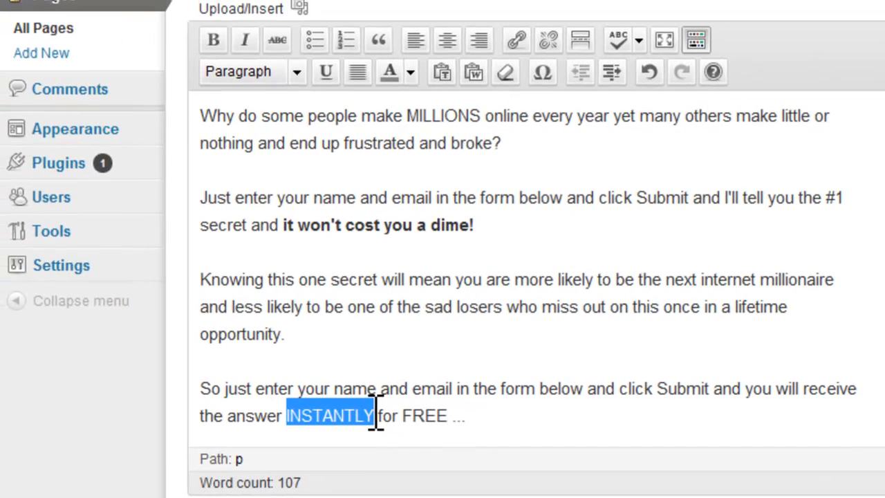
{"action": "left_click", "coordinate": [214, 40]}
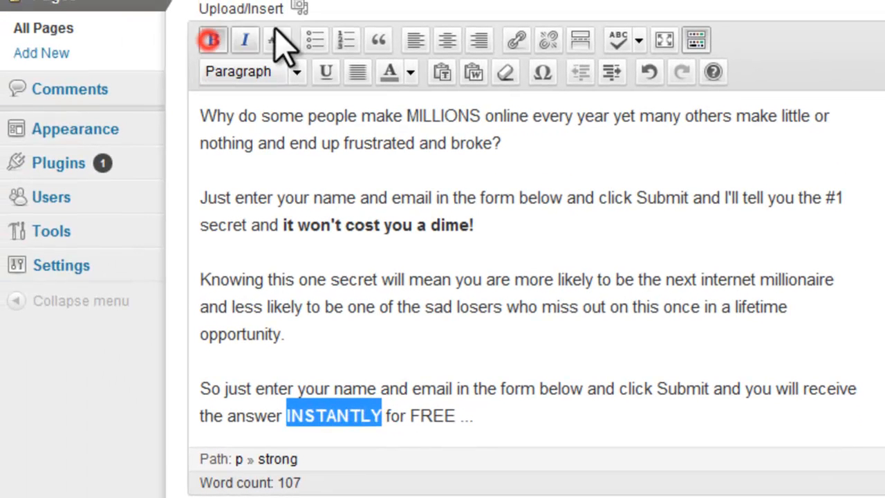
{"action": "left_click", "coordinate": [411, 72]}
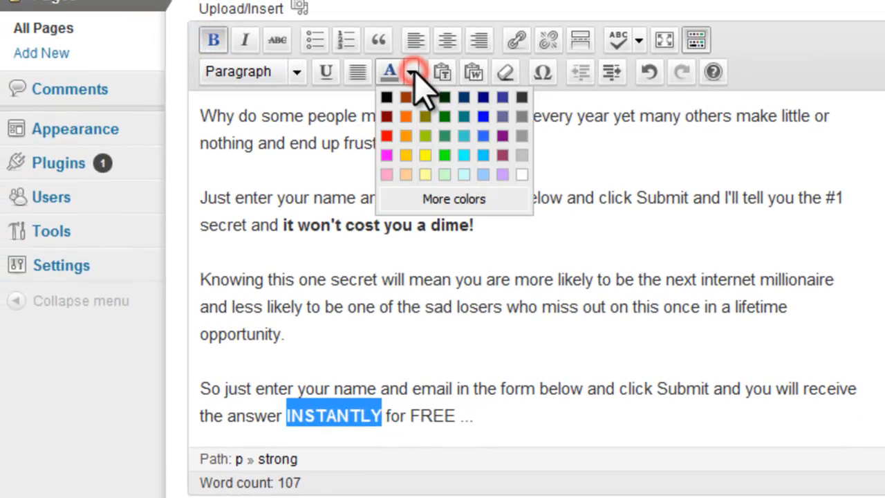
{"action": "left_click", "coordinate": [385, 136]}
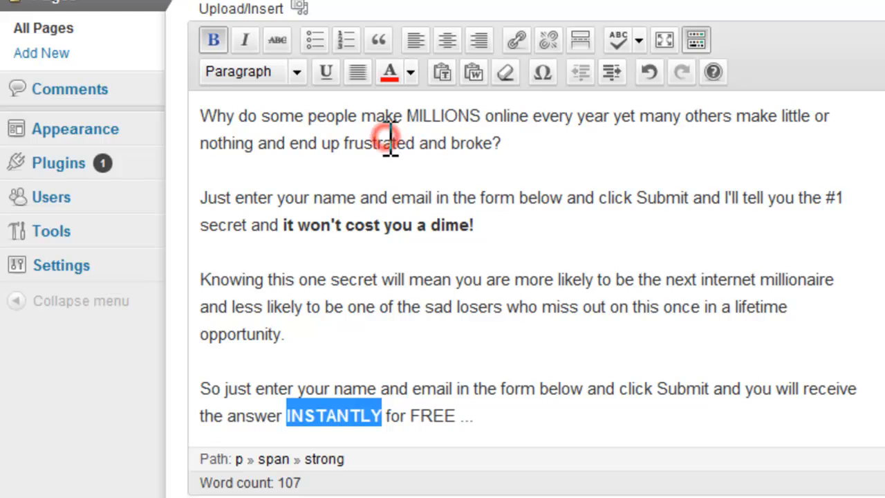
Colour the word "FREE" in the last paragraph red and make it bold.
{"action": "left_click", "coordinate": [419, 414]}
{"action": "left_click_drag", "start_coordinate": [417, 415], "coordinate": [460, 415]}
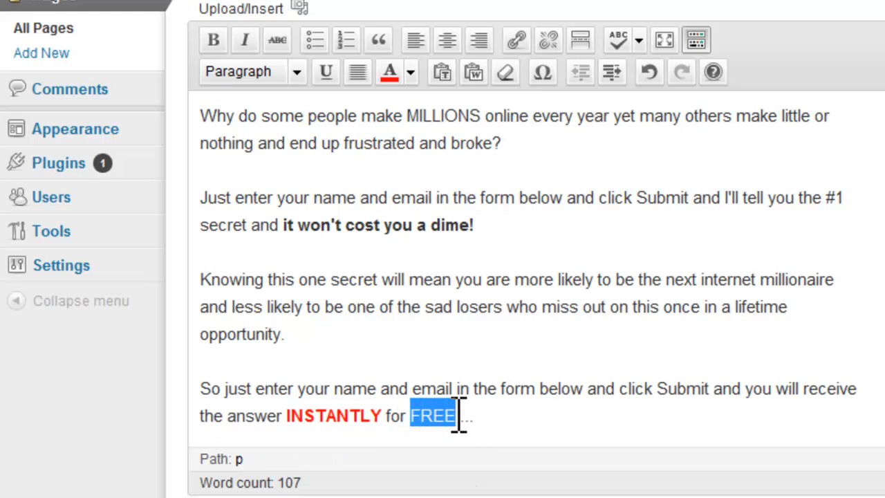
{"action": "left_click", "coordinate": [411, 72]}
{"action": "left_click", "coordinate": [387, 135]}
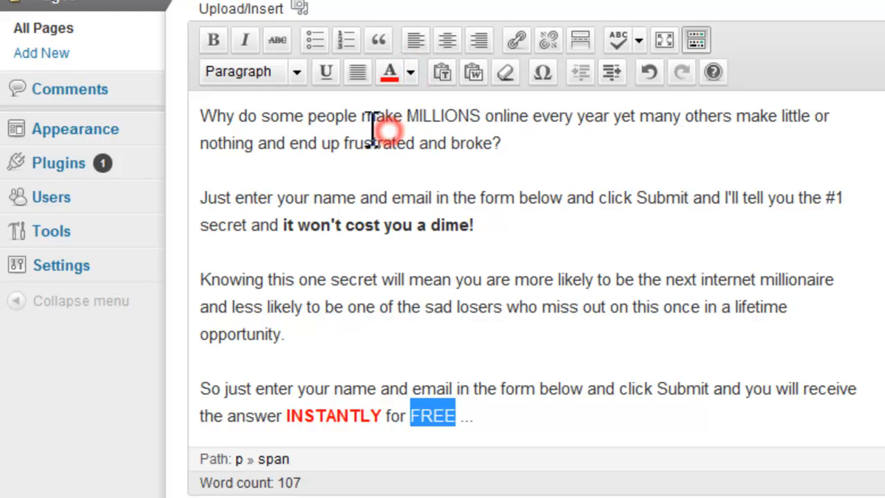
{"action": "left_click", "coordinate": [213, 40]}
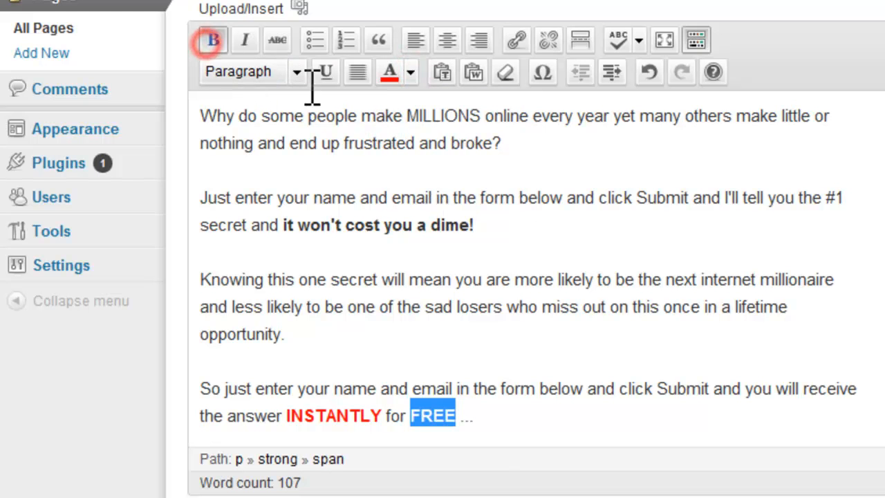
Apply the custom darker red #c10000 to the word "FREE" in the last paragraph.
{"action": "left_click", "coordinate": [417, 415]}
{"action": "left_click_drag", "start_coordinate": [415, 414], "coordinate": [454, 411]}
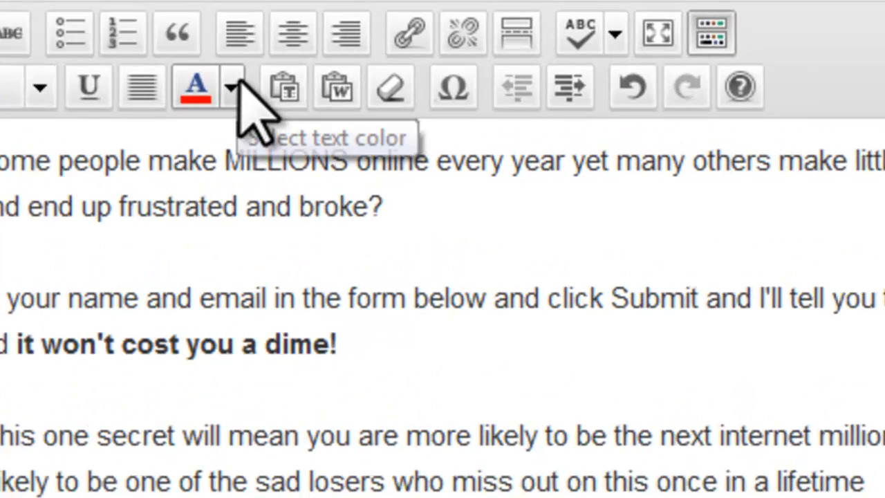
{"action": "left_click", "coordinate": [233, 88]}
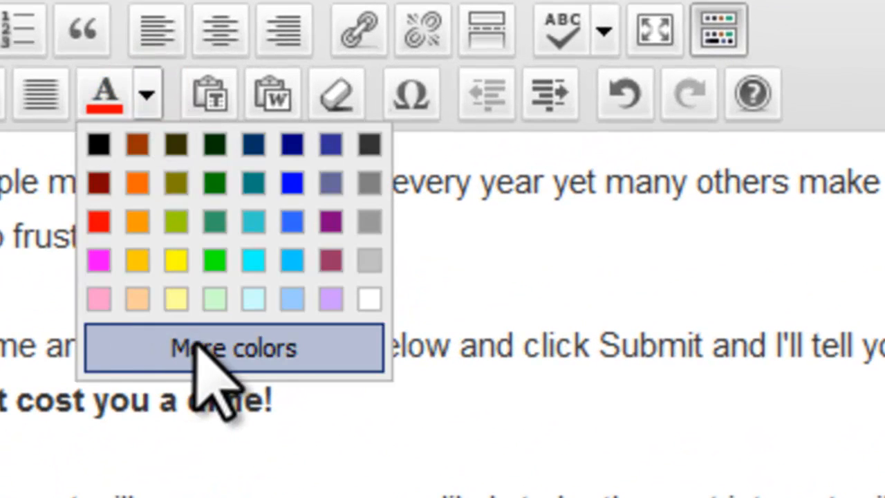
{"action": "left_click", "coordinate": [197, 345]}
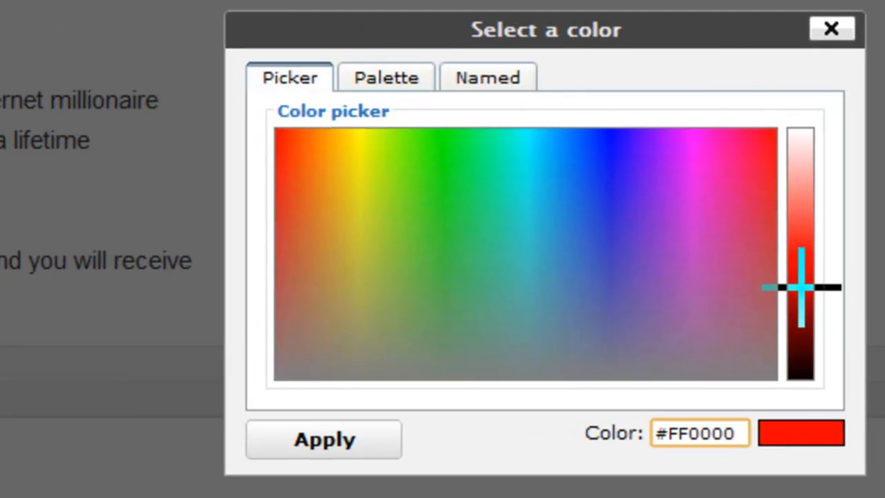
{"action": "left_click_drag", "start_coordinate": [801, 287], "coordinate": [801, 327]}
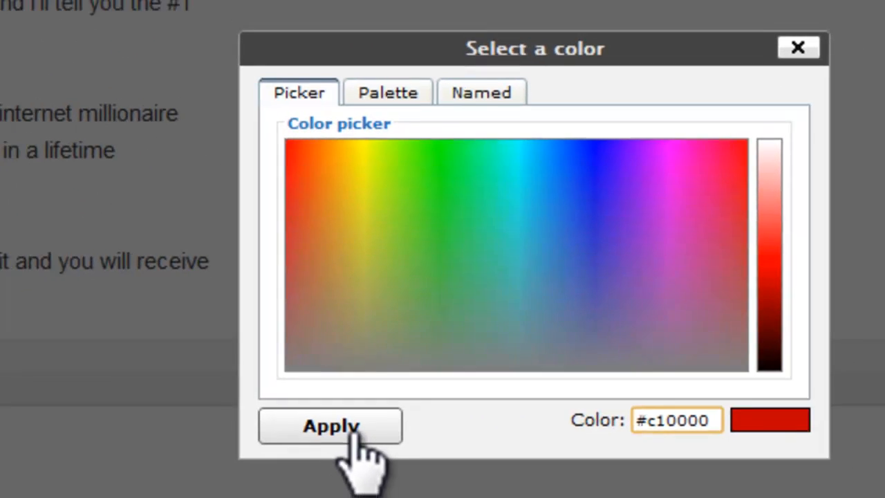
{"action": "left_click", "coordinate": [353, 430]}
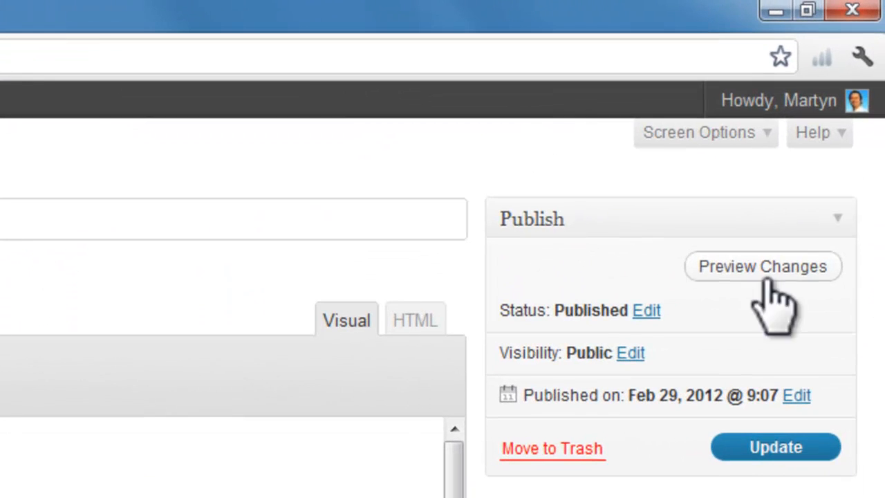
Preview the page changes, check the emphasised words in the body text, and close the preview.
{"action": "left_click", "coordinate": [753, 268]}
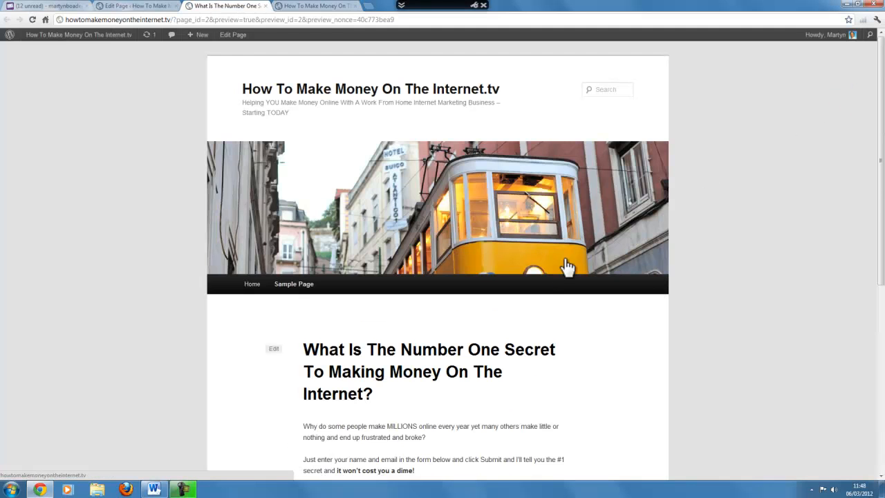
{"action": "scroll", "coordinate": [567, 273], "scroll_direction": "down", "scroll_amount": 3}
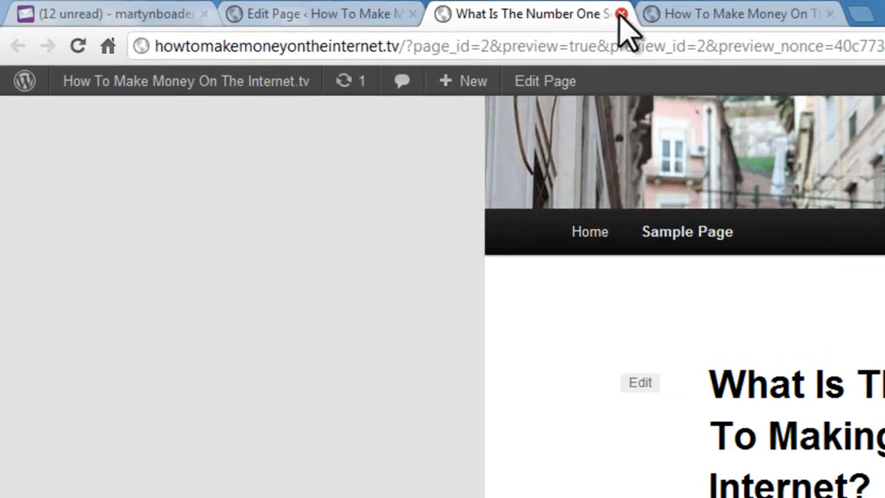
{"action": "left_click", "coordinate": [621, 14]}
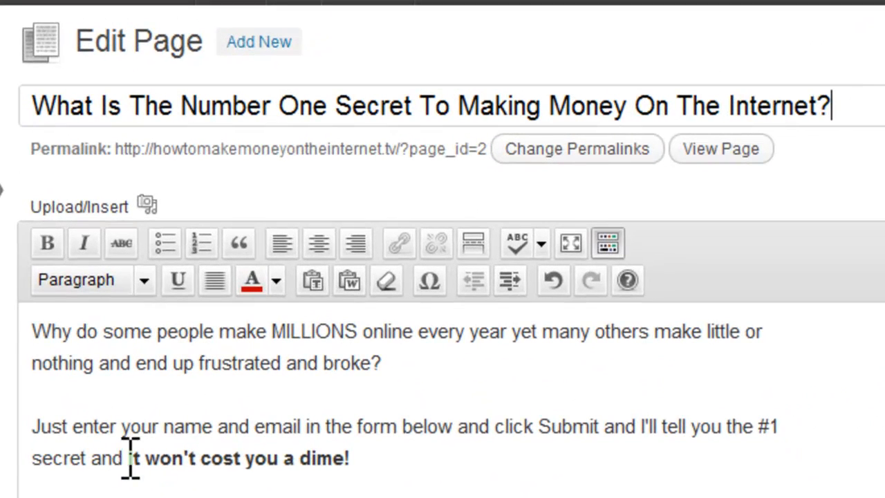
Apply the current dark red text colour to "it won't cost you a dime!" in the second paragraph.
{"action": "left_click_drag", "start_coordinate": [130, 458], "coordinate": [372, 458]}
{"action": "left_click", "coordinate": [254, 282]}
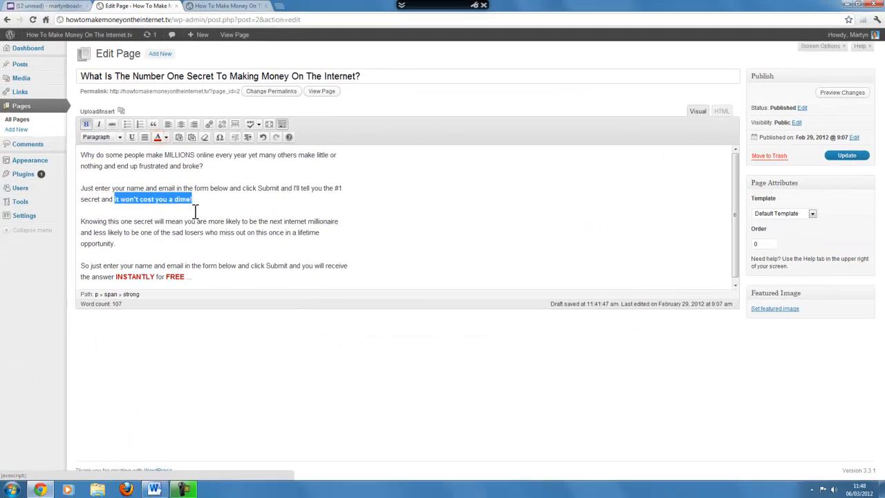
{"action": "left_click", "coordinate": [198, 202]}
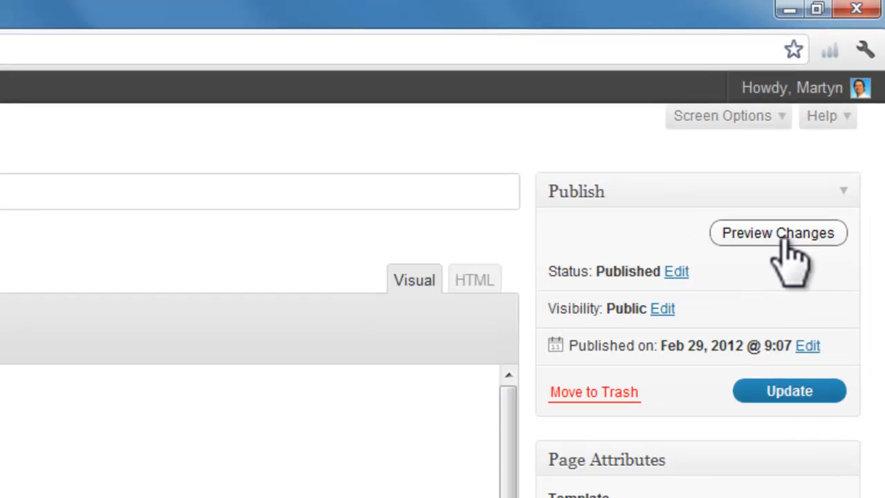
Preview the page again to check the recoloured phrase in the second paragraph, and close the preview.
{"action": "left_click", "coordinate": [843, 92]}
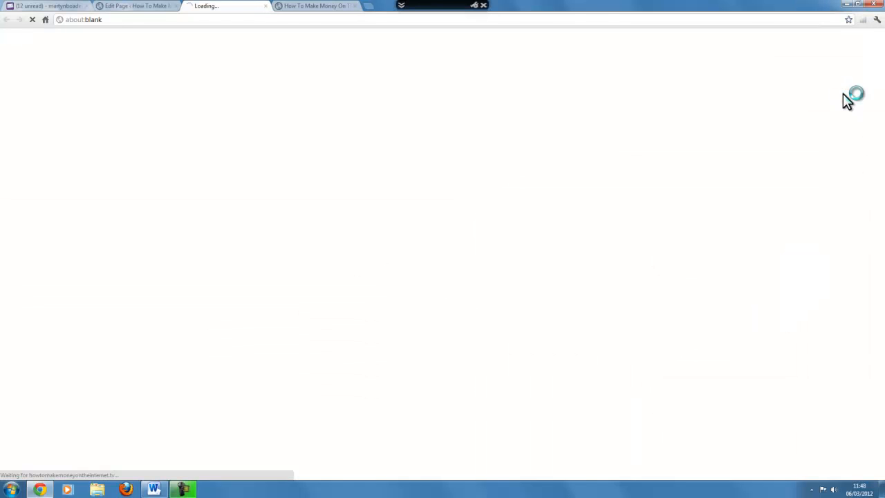
{"action": "scroll", "coordinate": [630, 287], "scroll_direction": "down", "scroll_amount": 2}
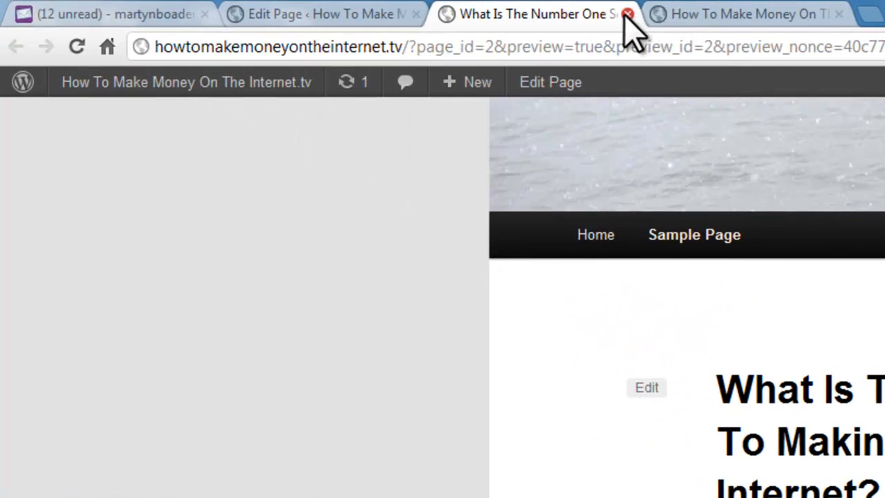
{"action": "left_click", "coordinate": [627, 14]}
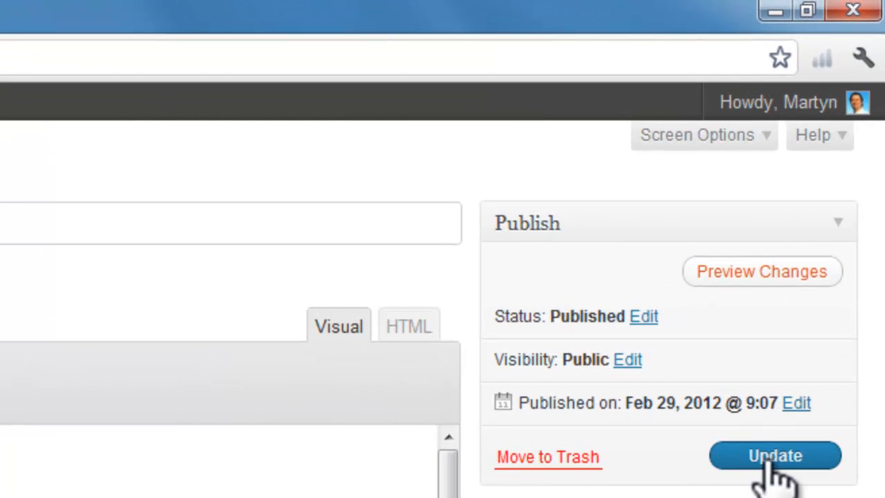
Update the page and check "What Is The Number One Secret To Making Money On The Internet?" on the reloaded live site.
{"action": "left_click", "coordinate": [771, 461]}
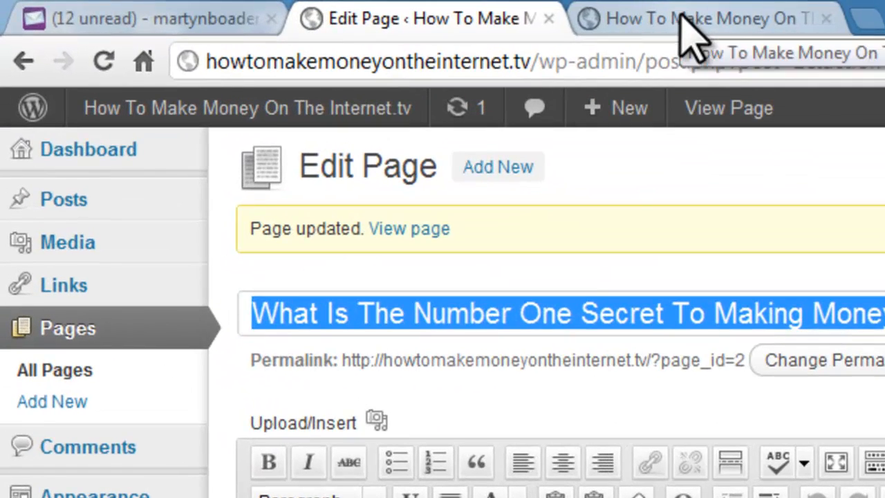
{"action": "left_click", "coordinate": [682, 15]}
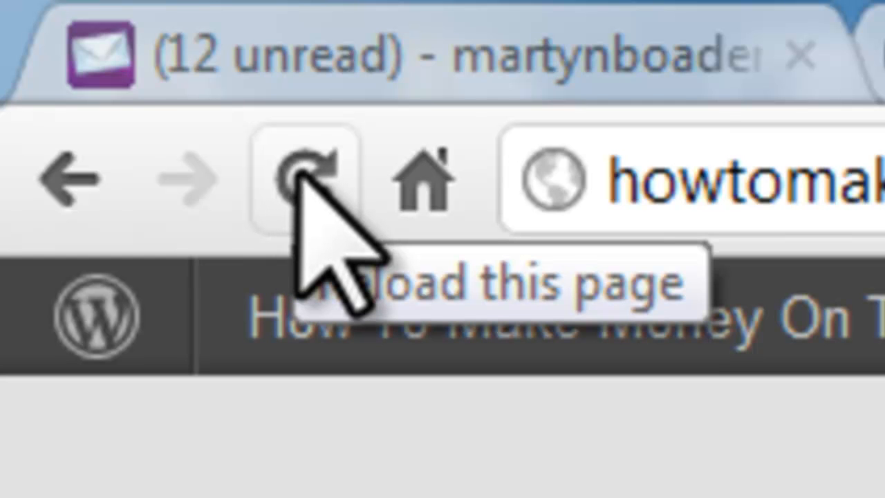
{"action": "left_click", "coordinate": [299, 175]}
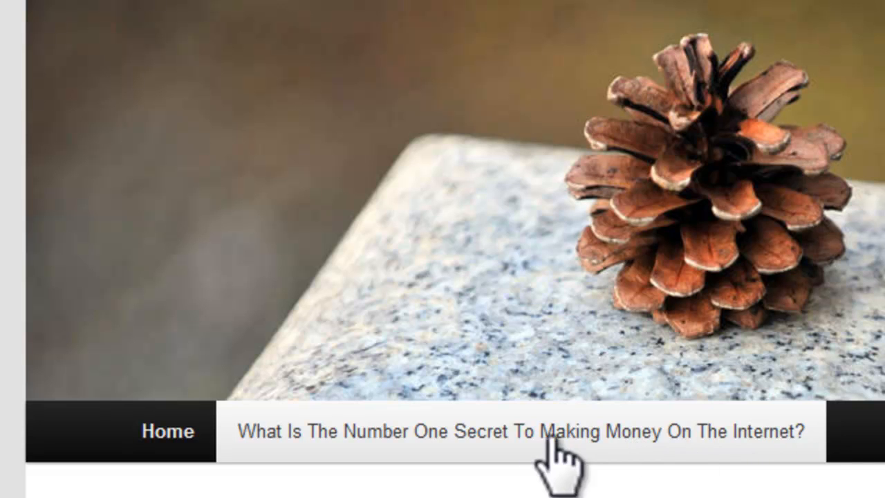
{"action": "left_click", "coordinate": [422, 430]}
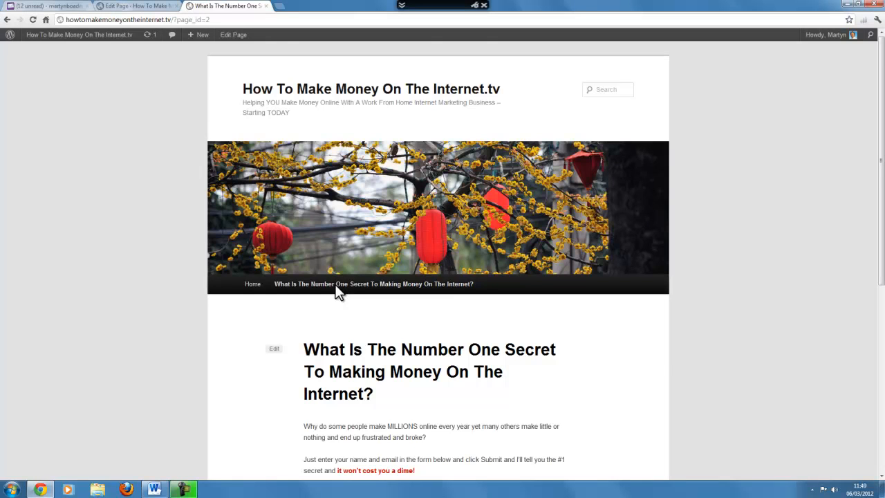
{"action": "scroll", "coordinate": [288, 307], "scroll_direction": "down", "scroll_amount": 2}
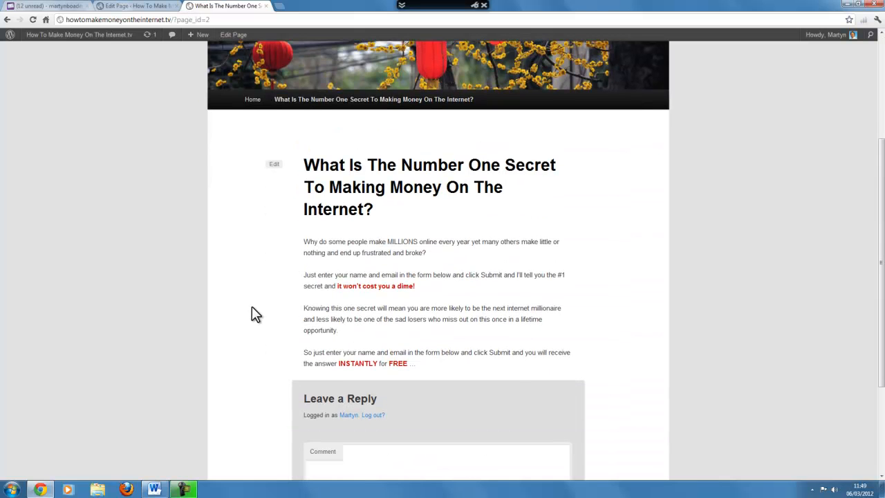